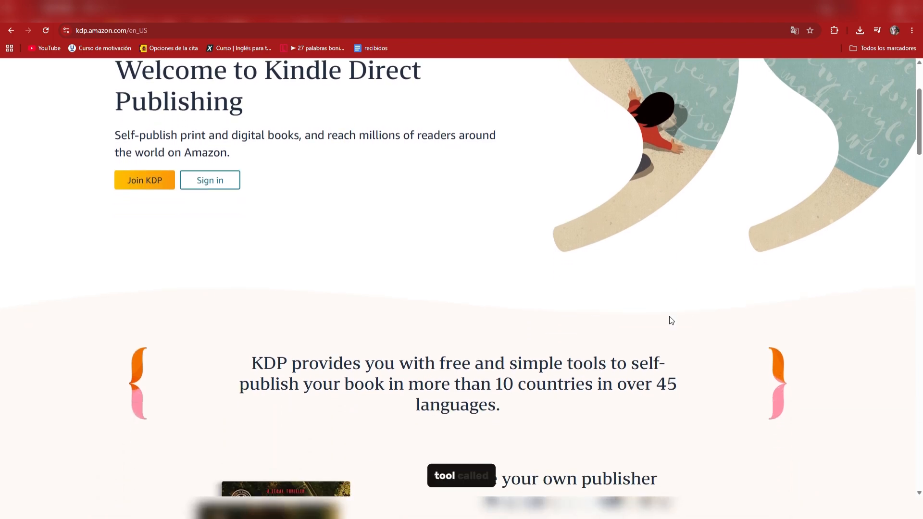
- Translate the Kindle Direct Publishing welcome page into Spanish
scroll(669, 318, down, 1)
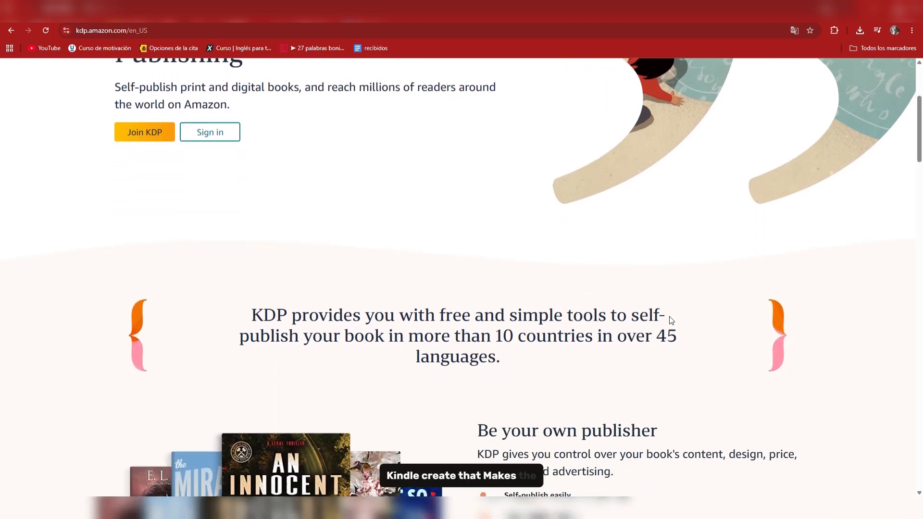
scroll(672, 320, down, 3)
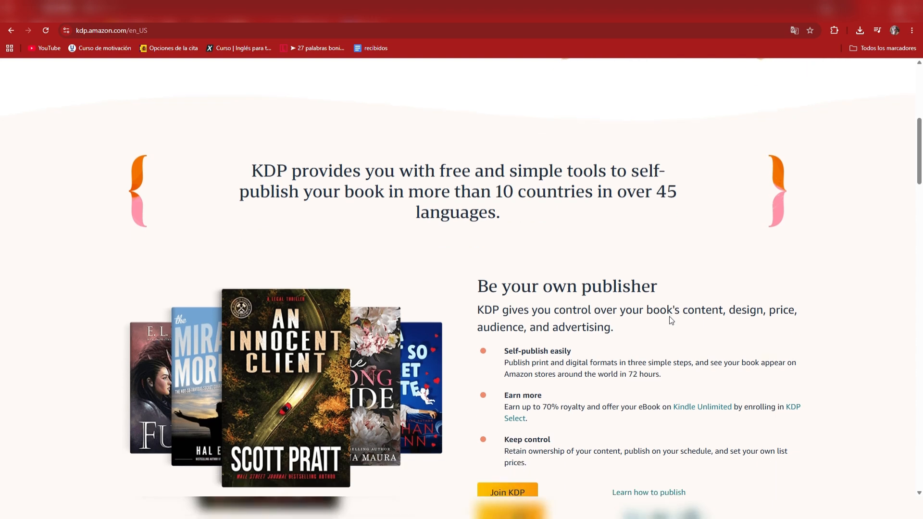
scroll(670, 317, down, 2)
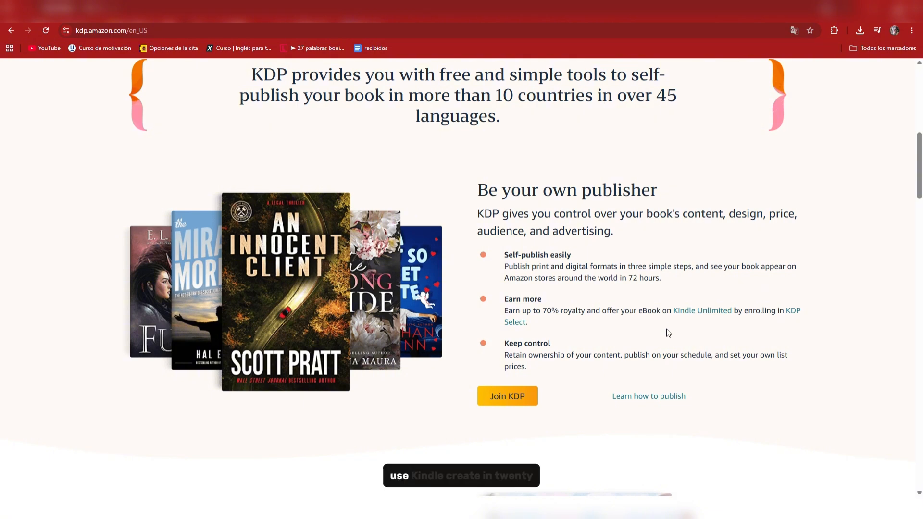
scroll(669, 331, down, 2)
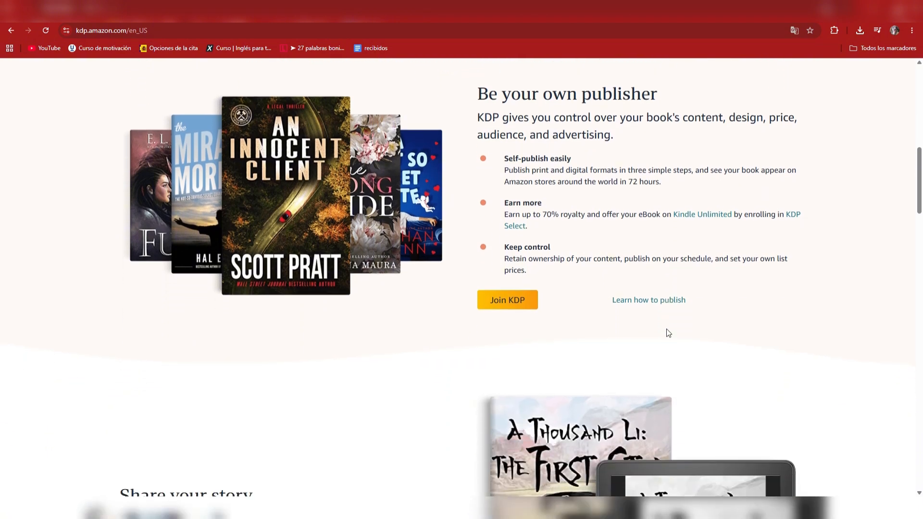
scroll(669, 333, up, 6)
scroll(668, 335, up, 5)
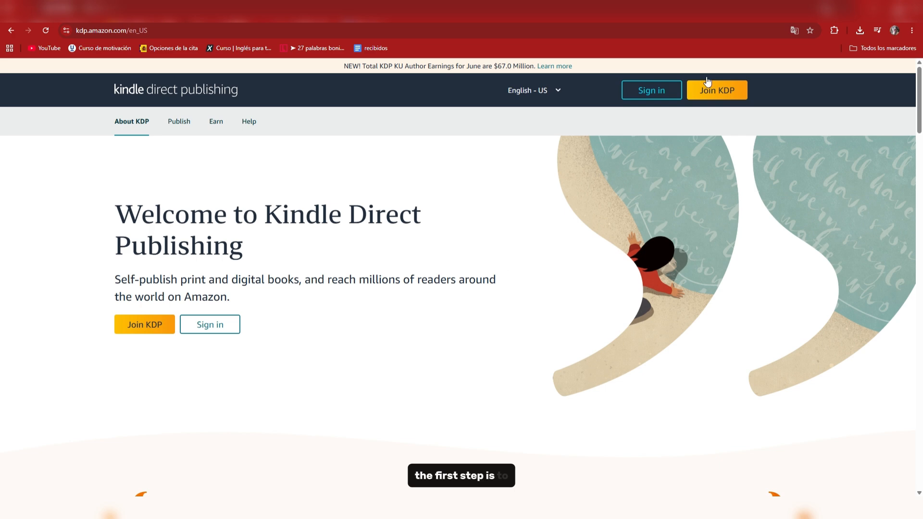
click(794, 31)
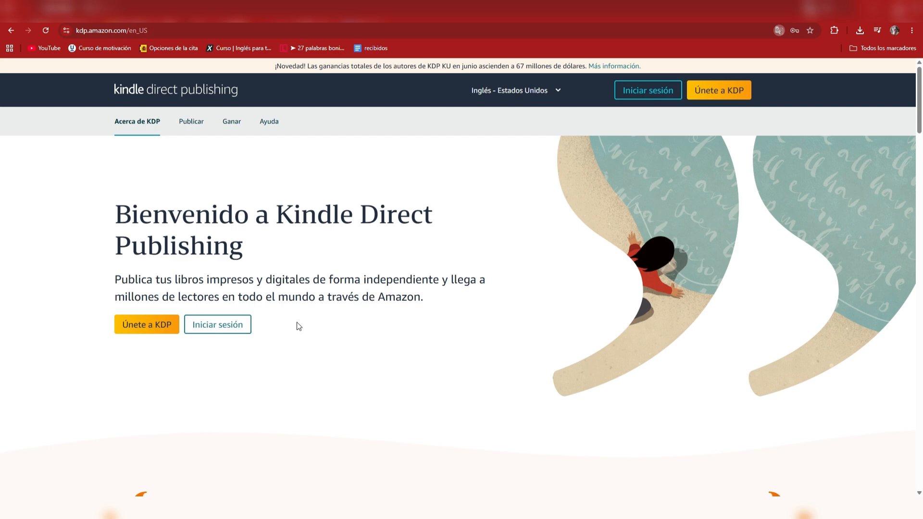
- Translate the KDP bookshelf page into Spanish
scroll(386, 273, down, 6)
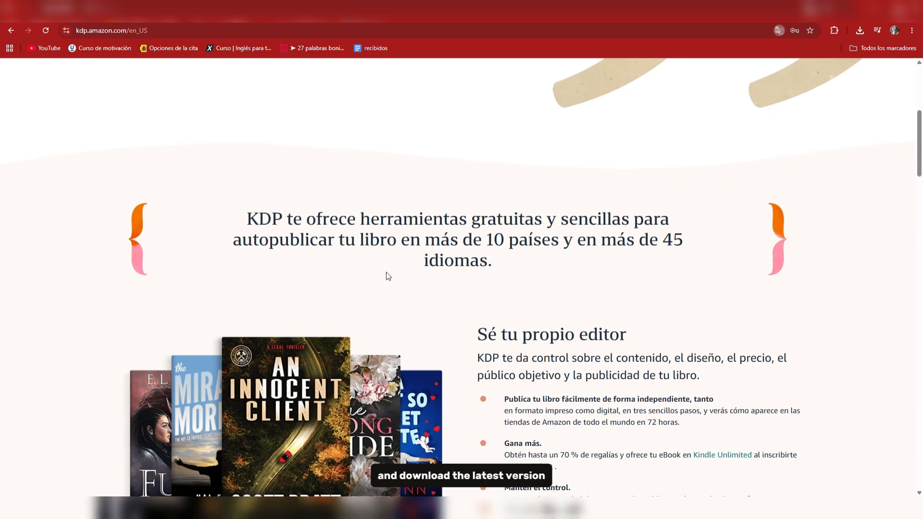
scroll(386, 273, down, 5)
scroll(386, 272, down, 10)
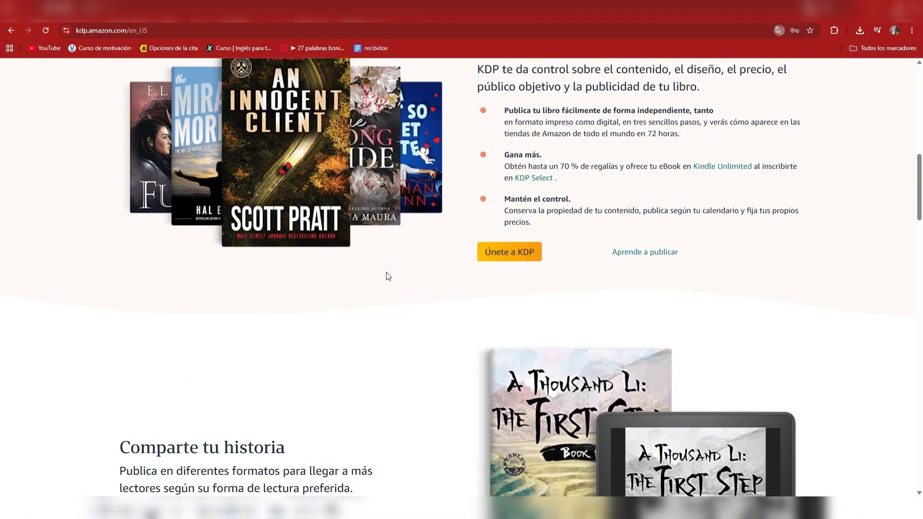
scroll(385, 274, down, 14)
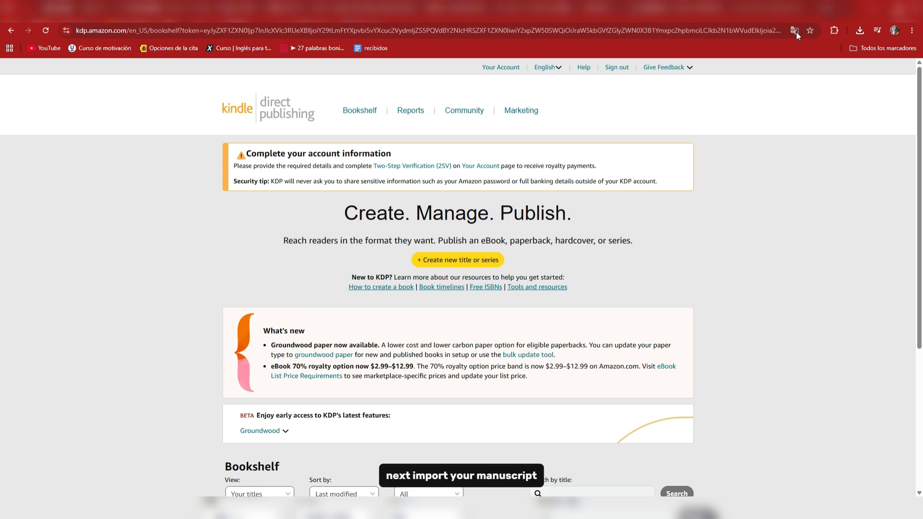
click(795, 30)
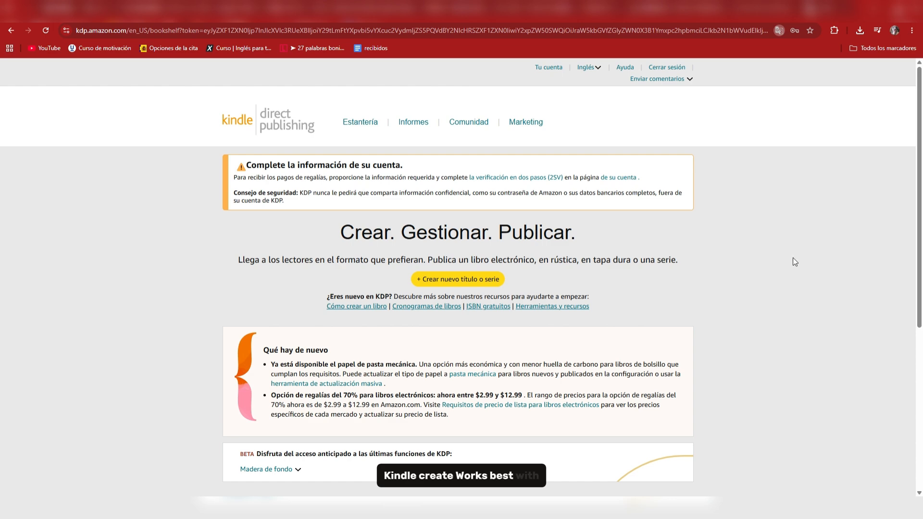
- Start creating a new title as a Kindle eBook
scroll(469, 286, down, 5)
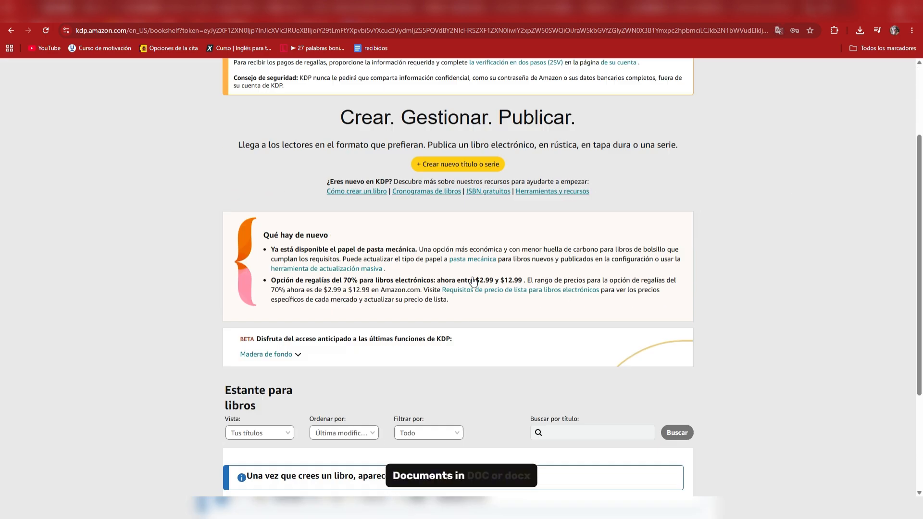
scroll(470, 277, down, 1)
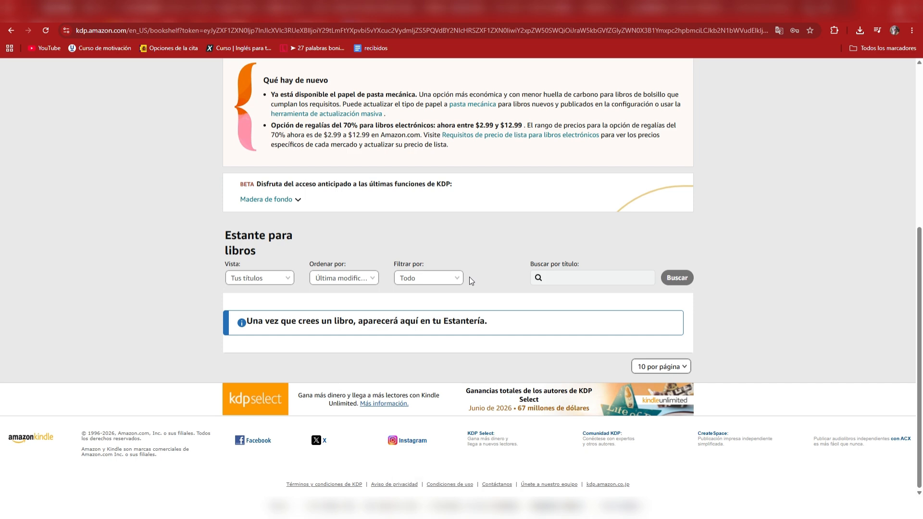
scroll(470, 277, up, 5)
click(477, 250)
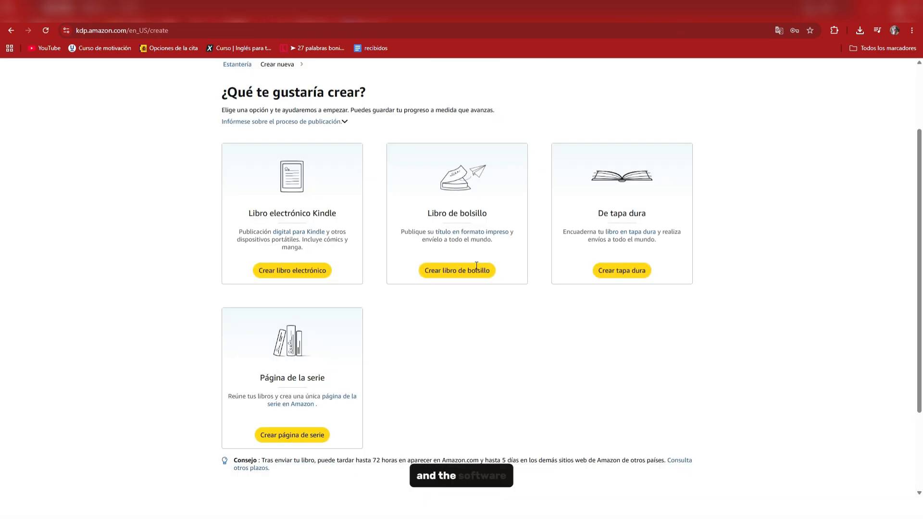
click(300, 273)
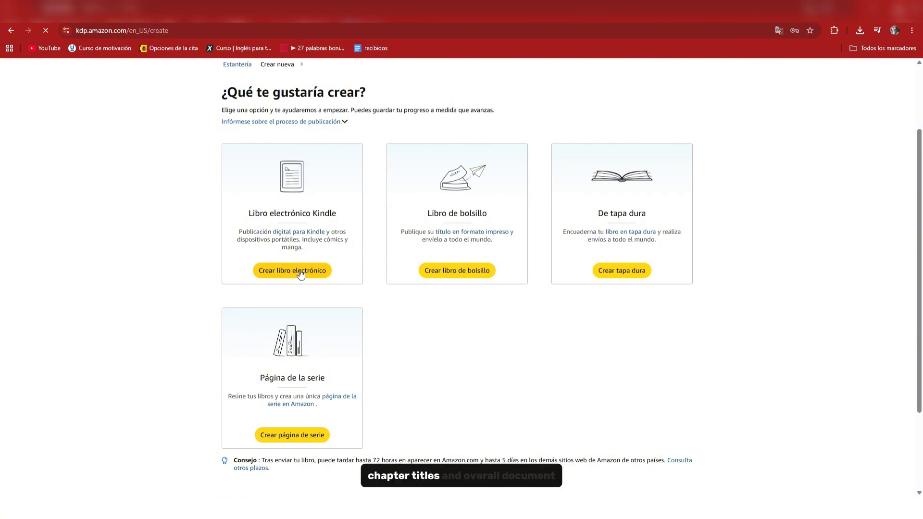
- Set the edition number to 123221
scroll(447, 311, down, 3)
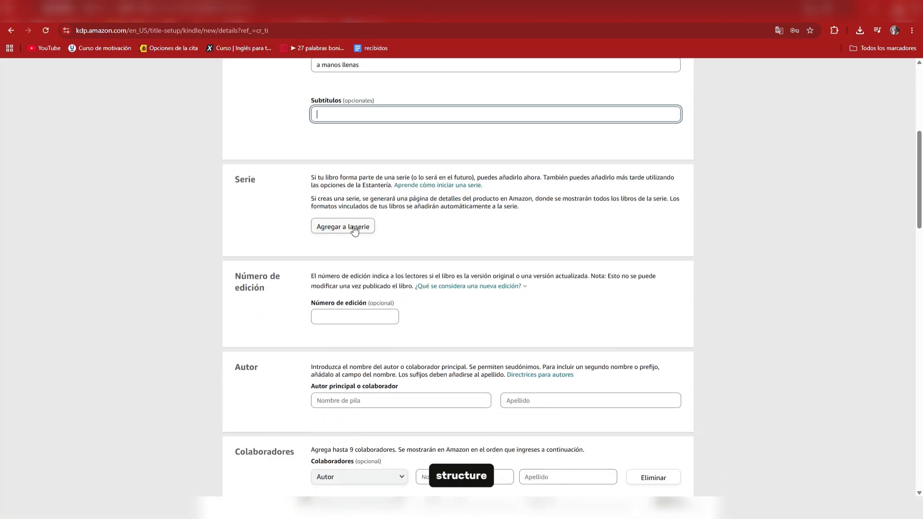
click(371, 322)
text(123221)
- Fill in the primary author's first name and last name
scroll(239, 324, down, 2)
click(399, 306)
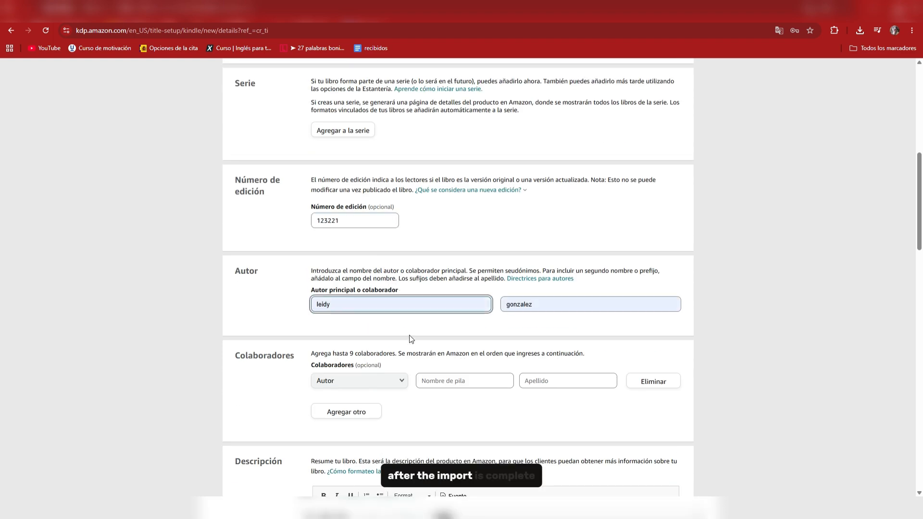
click(409, 336)
- Add a collaborator with the Autor role and fill in their first and last name
scroll(448, 285, down, 3)
click(461, 236)
click(478, 263)
scroll(552, 309, down, 2)
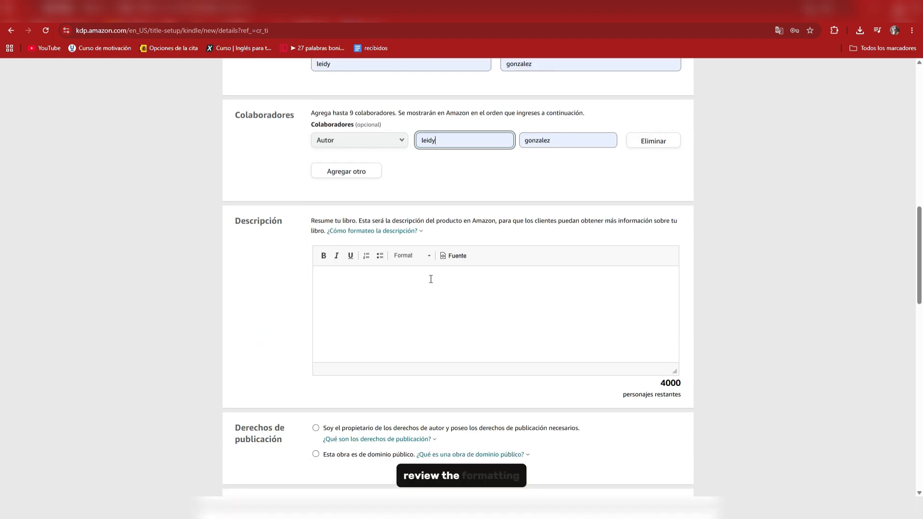
- Enter the description "amantes a el crecimiento y oportunidad"
click(424, 283)
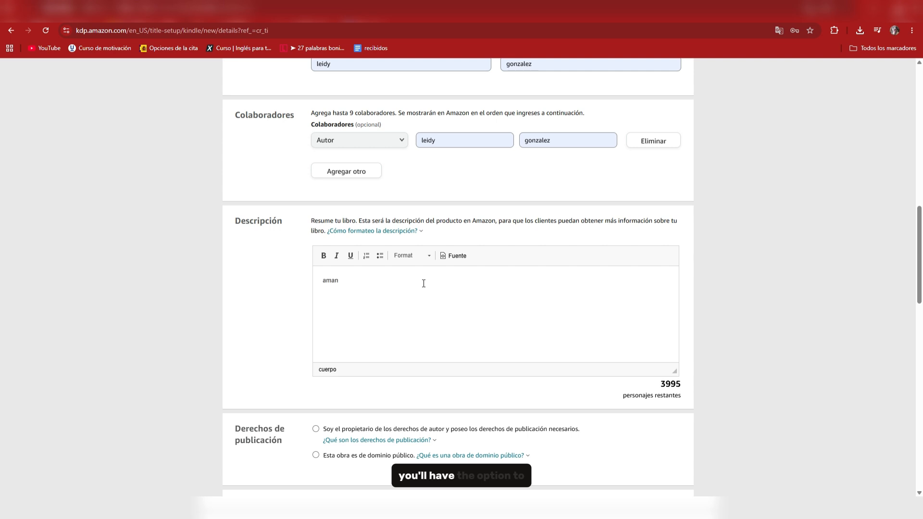
text(amantess)
key(BackSpace)
text(a el crecimiento y)
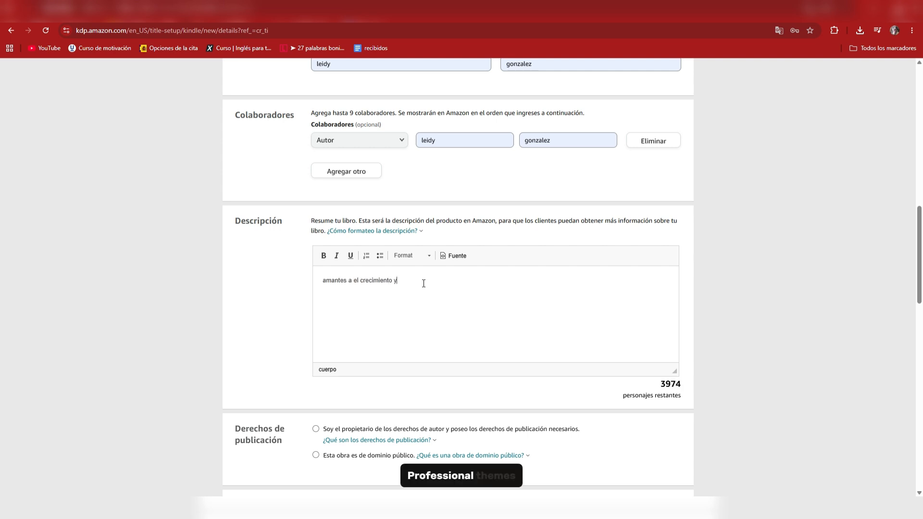
text( oportunidad)
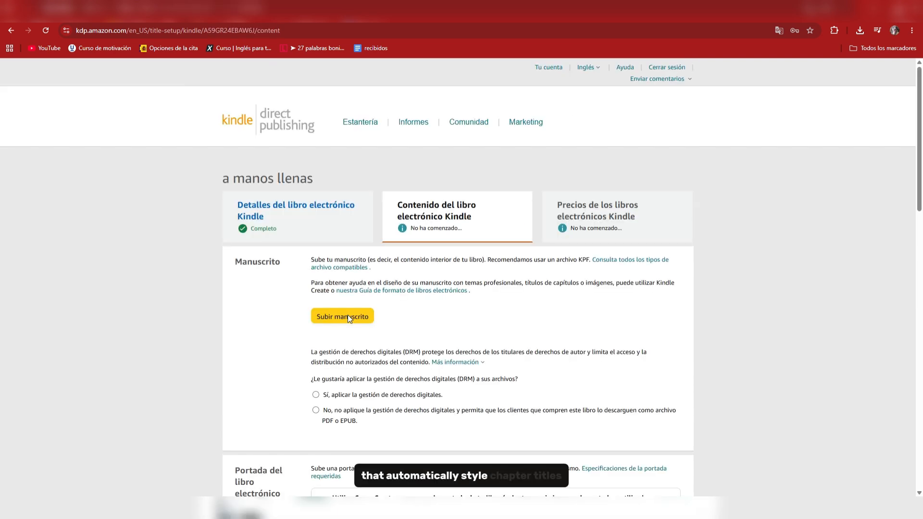
- Upload Instrumentos-financieros.docx as the manuscript and choose not to apply digital rights management
click(777, 462)
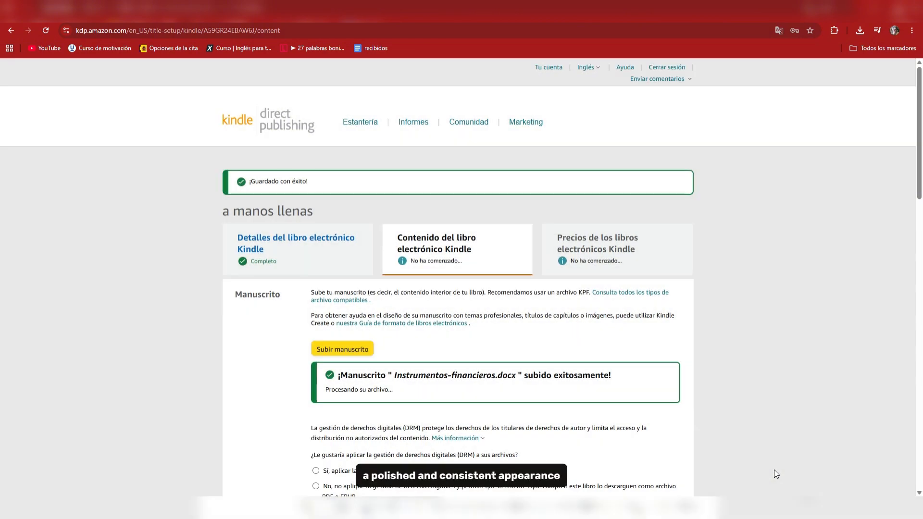
scroll(511, 365, down, 4)
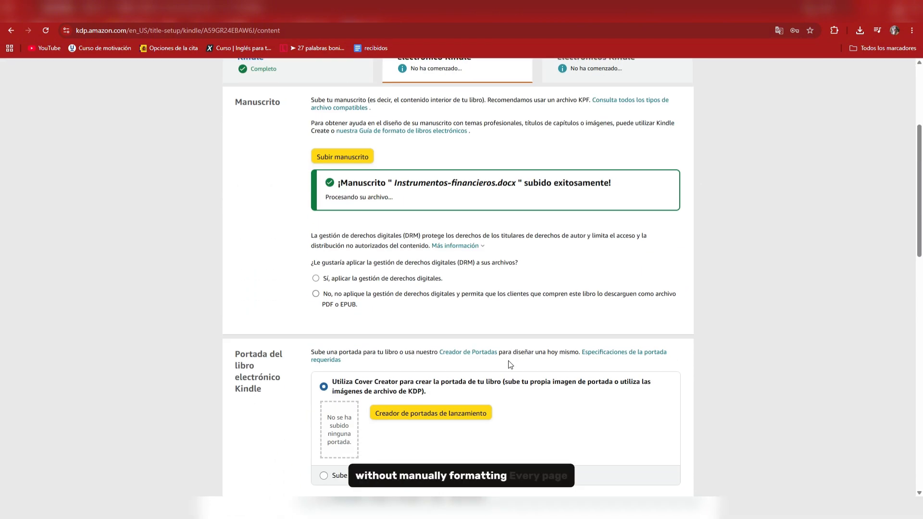
click(316, 295)
- Create the eBook cover with Cover Creator and submit it
scroll(342, 333, down, 3)
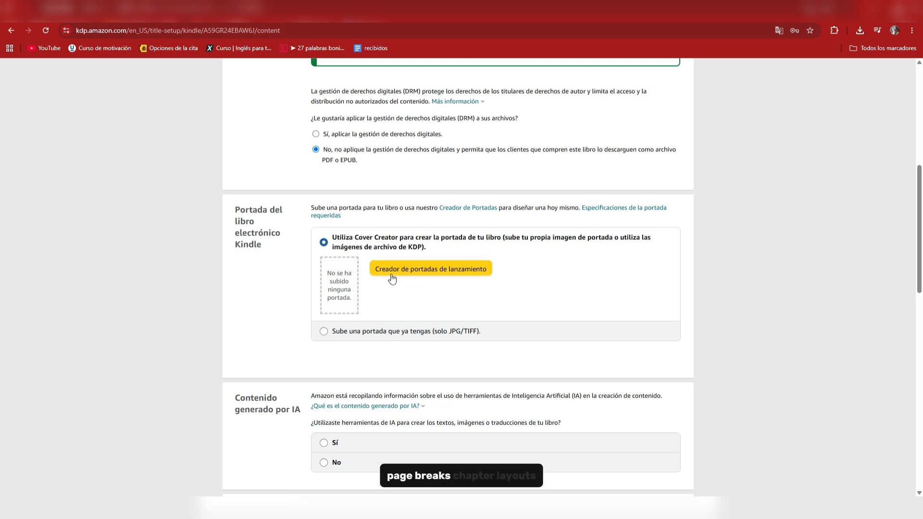
click(422, 274)
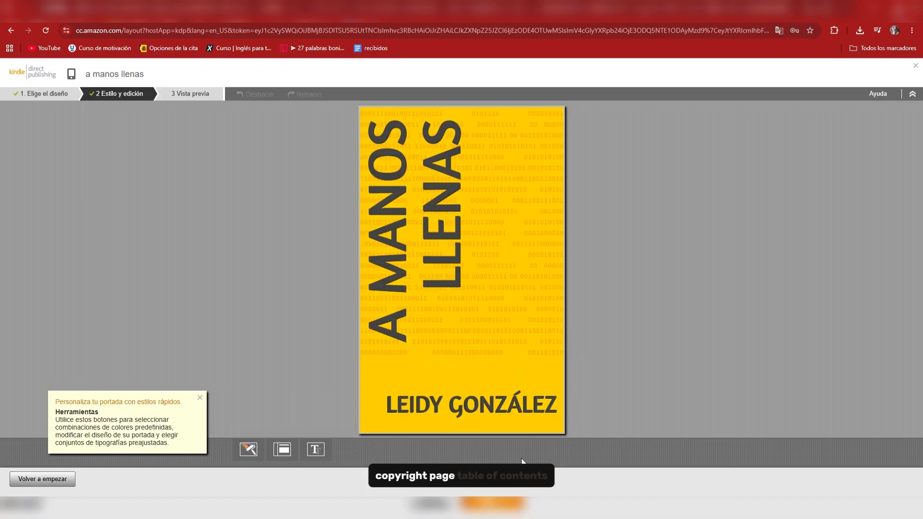
click(509, 503)
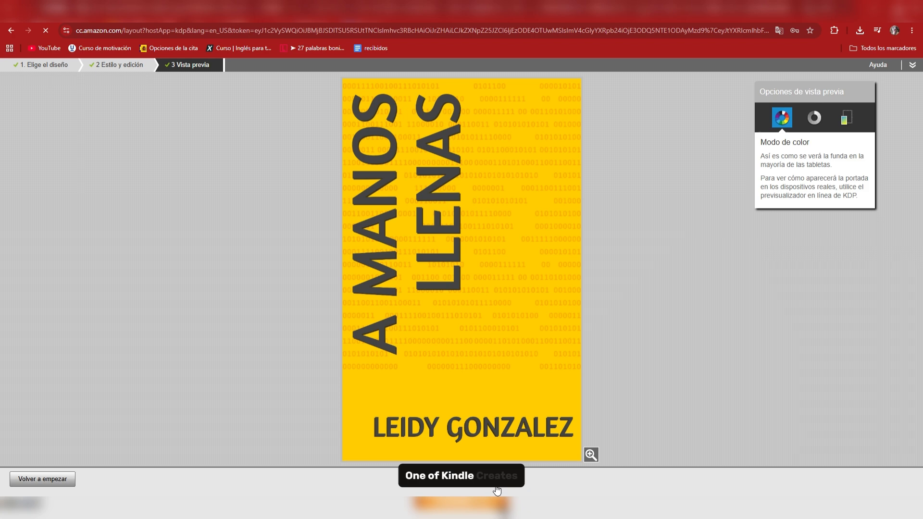
click(497, 490)
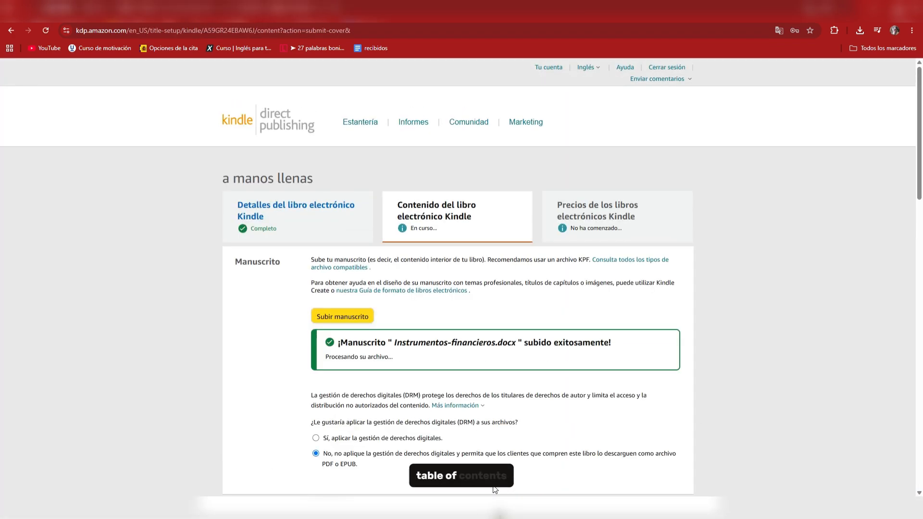
- Declare that no AI tools were used to create the book's content
scroll(495, 490, down, 9)
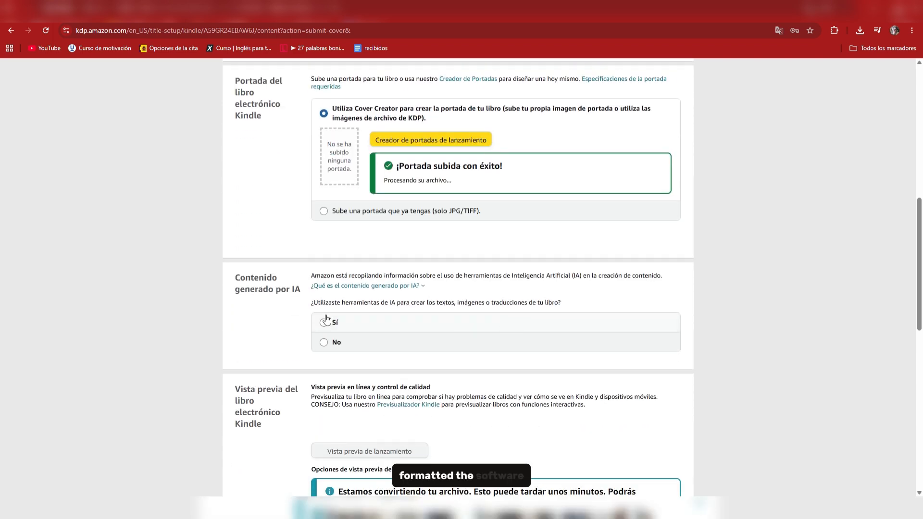
click(331, 343)
scroll(373, 293, down, 3)
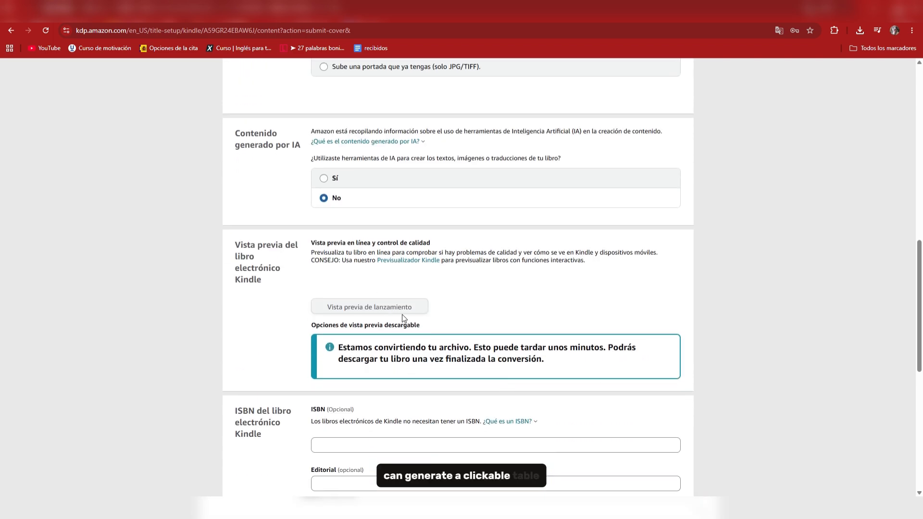
scroll(402, 315, down, 3)
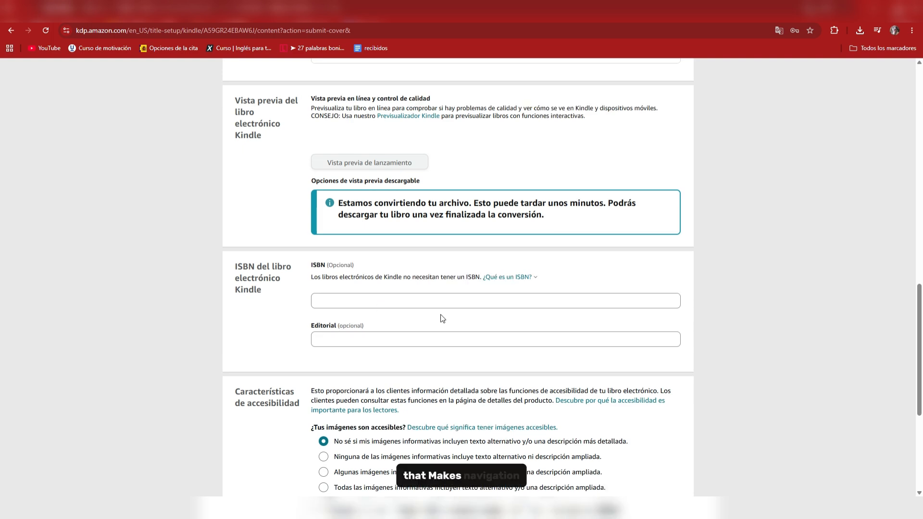
- Mark that no informative images include alternative text, confirm the answers, and save and continue to pricing
scroll(443, 319, down, 4)
click(408, 337)
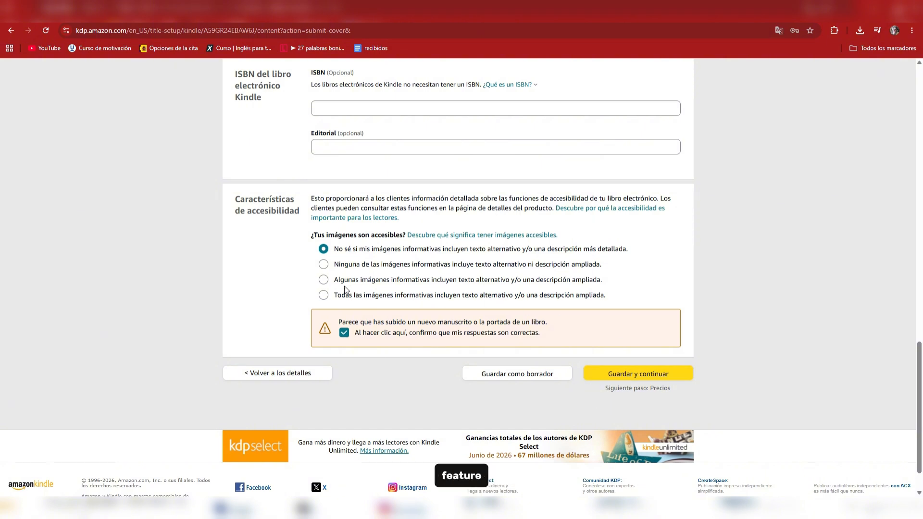
click(323, 265)
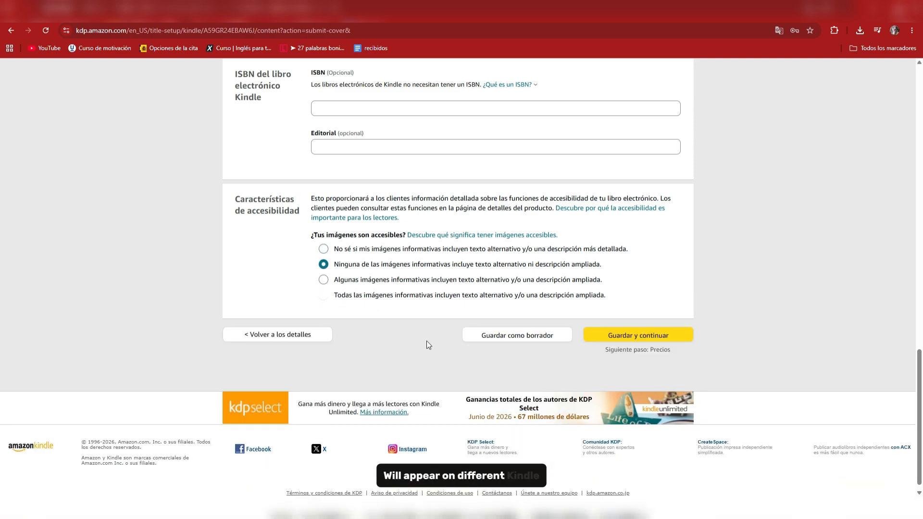
click(653, 339)
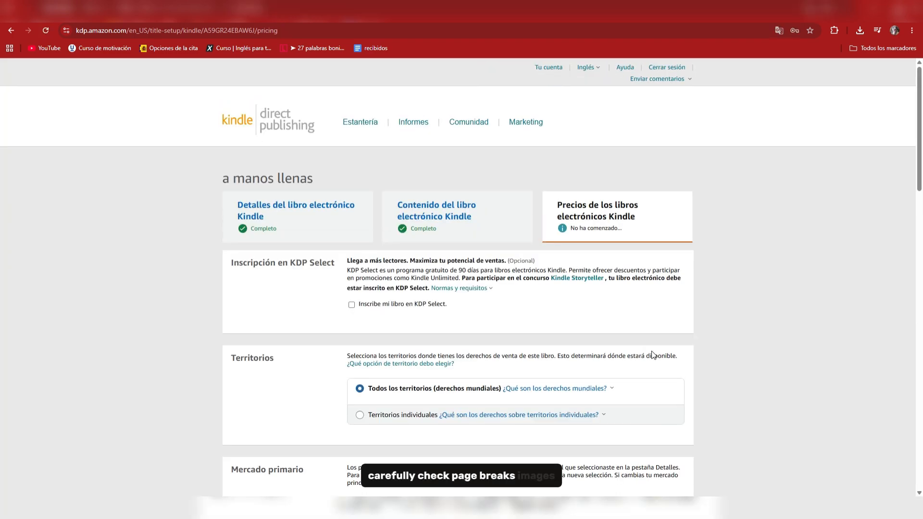
- Review the KDP Select, territories and royalty options on the pricing page
scroll(560, 287, down, 3)
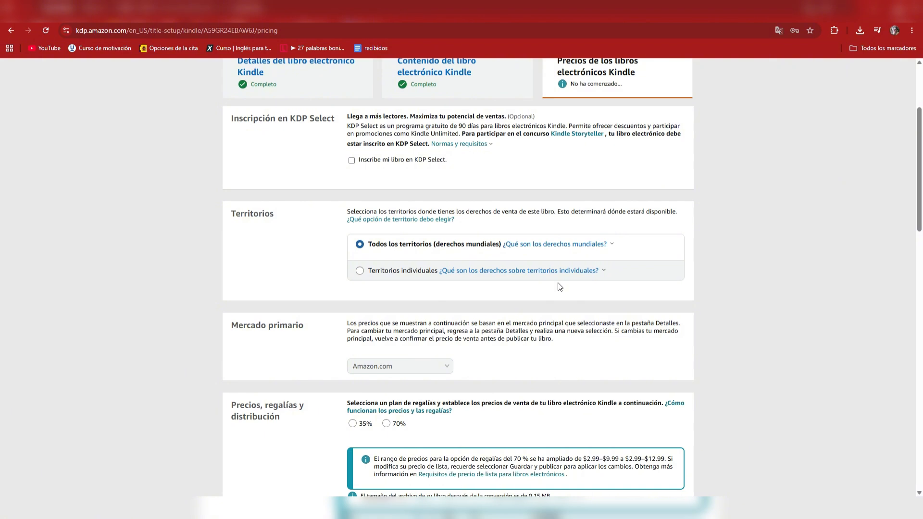
scroll(560, 287, up, 3)
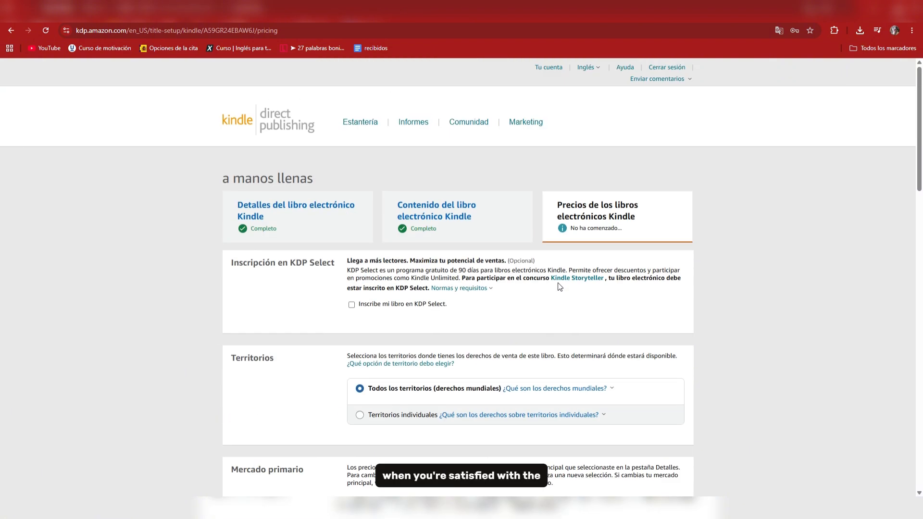
scroll(560, 287, down, 8)
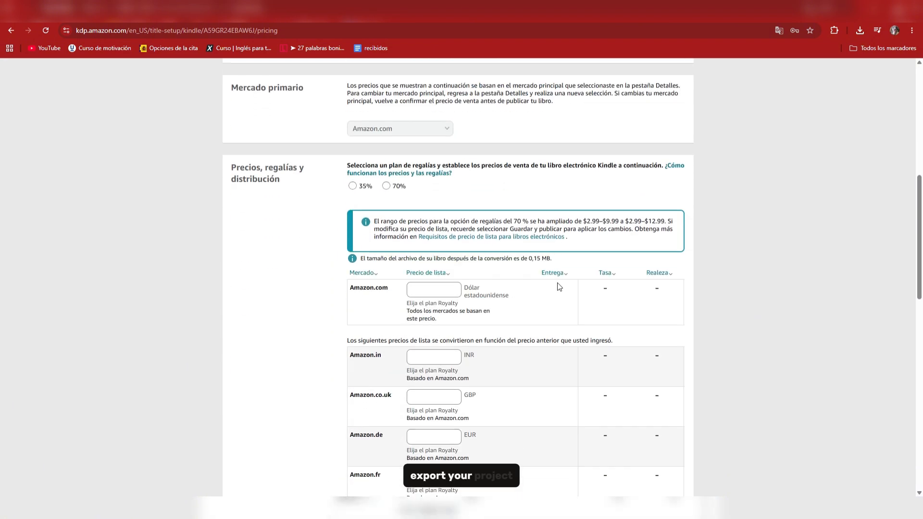
- Choose the 70% royalty plan and set the Amazon.com list price to 5.00 US dollars
click(387, 184)
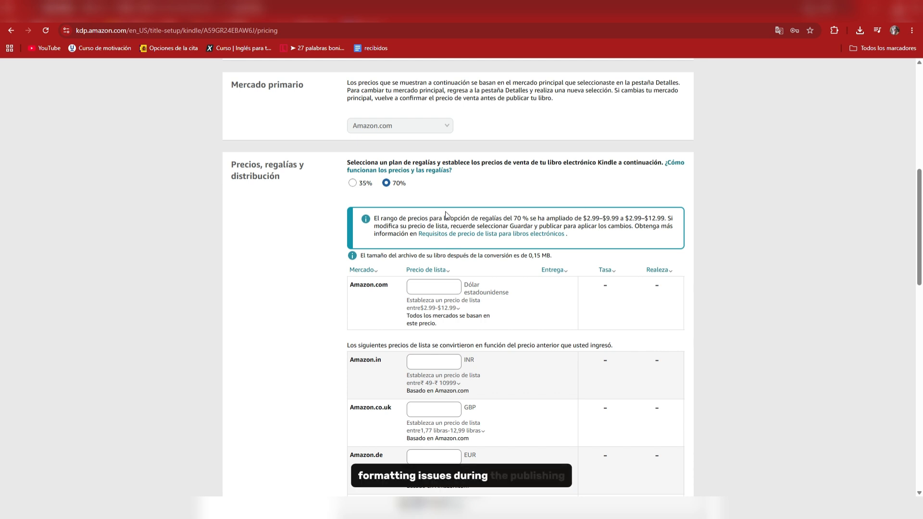
click(355, 185)
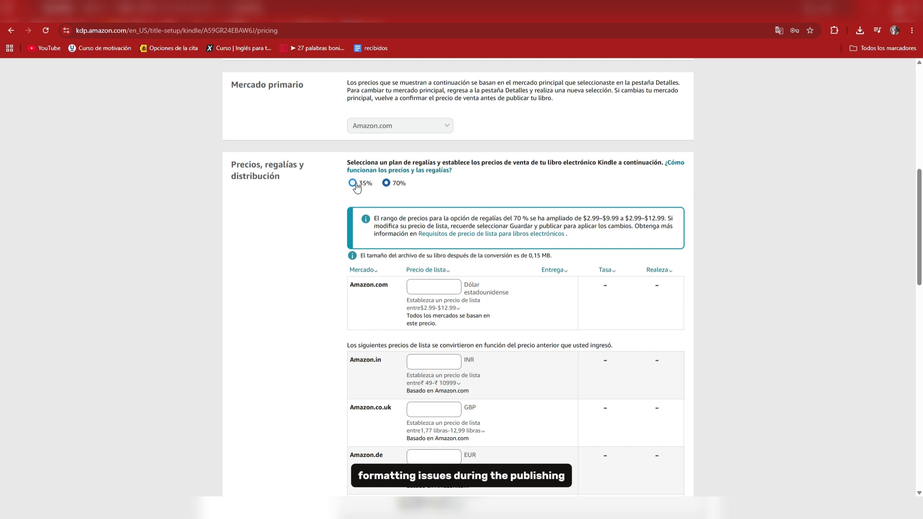
click(387, 184)
scroll(462, 285, down, 3)
click(449, 149)
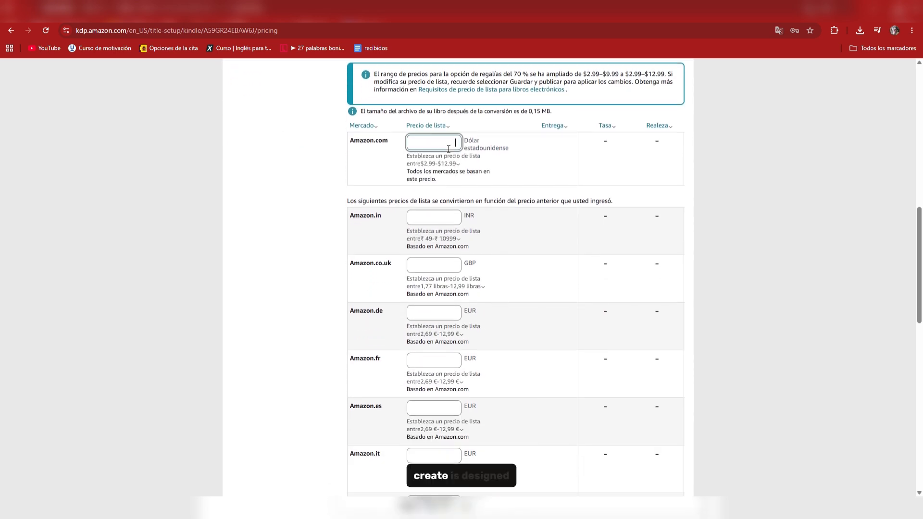
text(5.00)
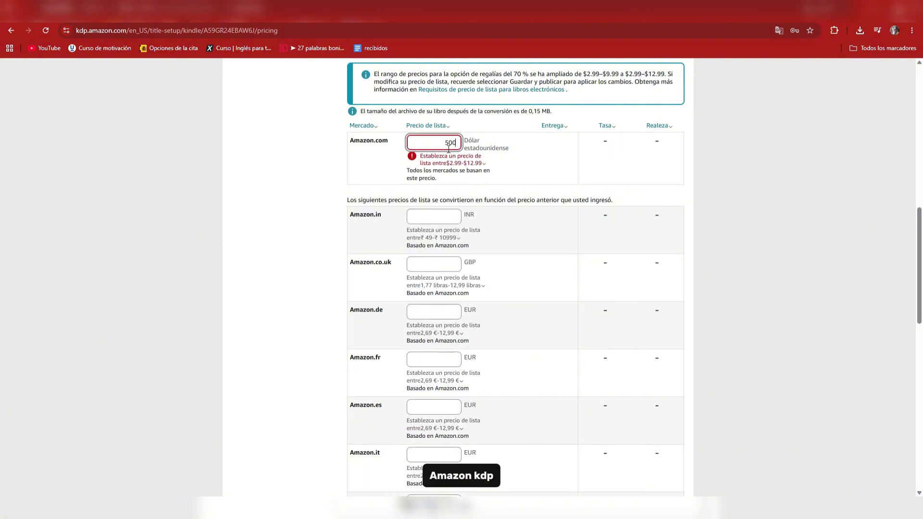
key(BackSpace)
text(.00)
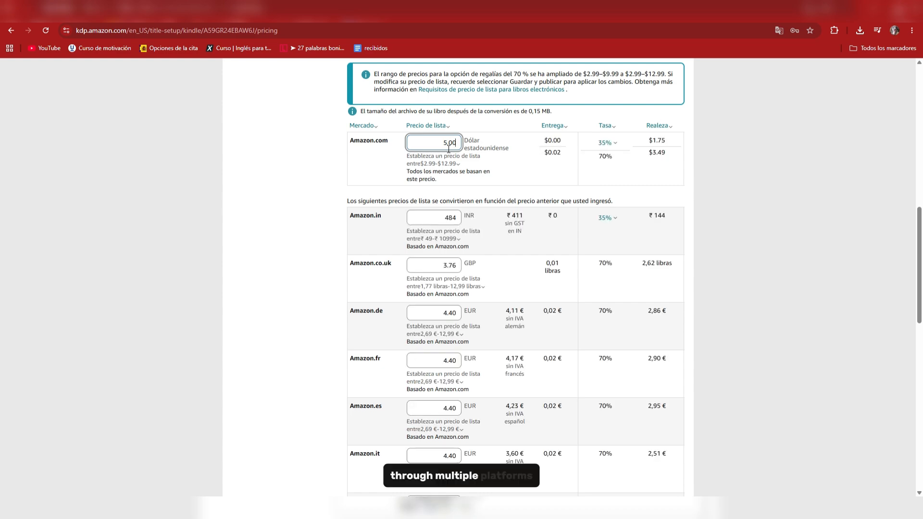
- Save the eBook's pricing as a draft
scroll(489, 353, down, 10)
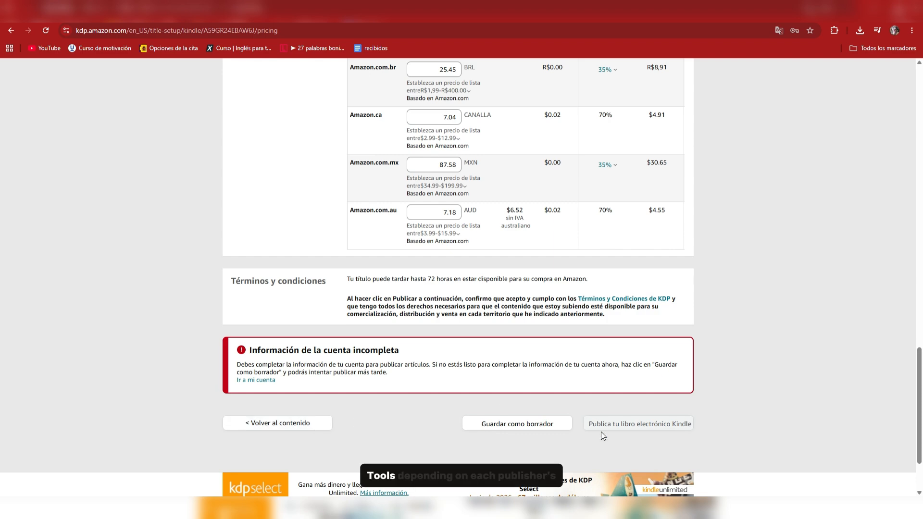
click(542, 425)
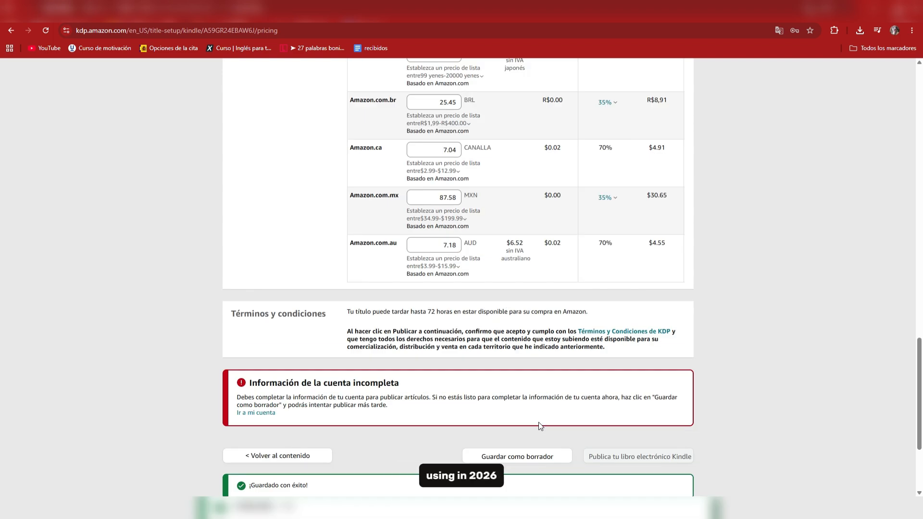
scroll(539, 422, down, 2)
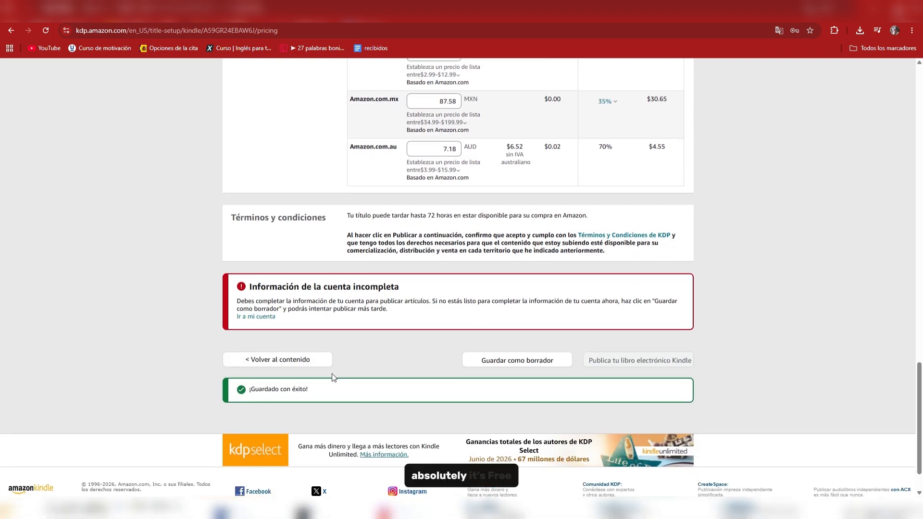
scroll(332, 375, down, 1)
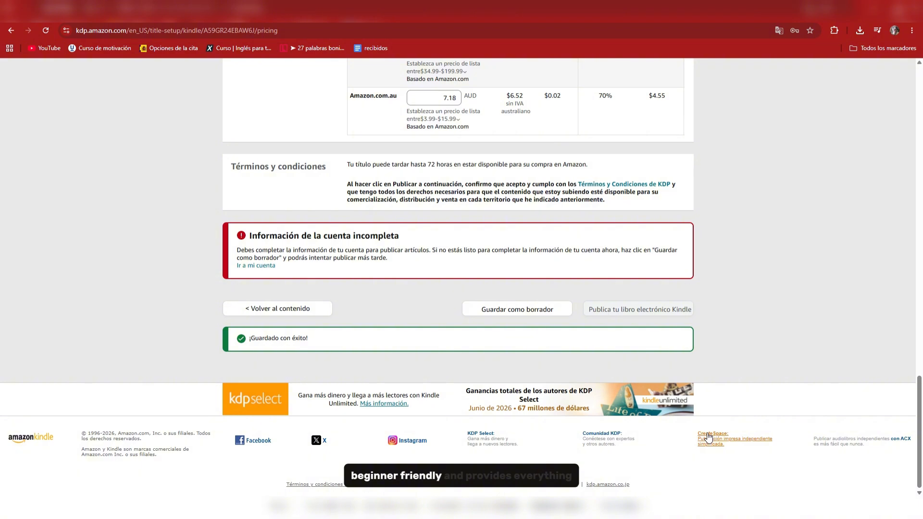
scroll(679, 221, up, 20)
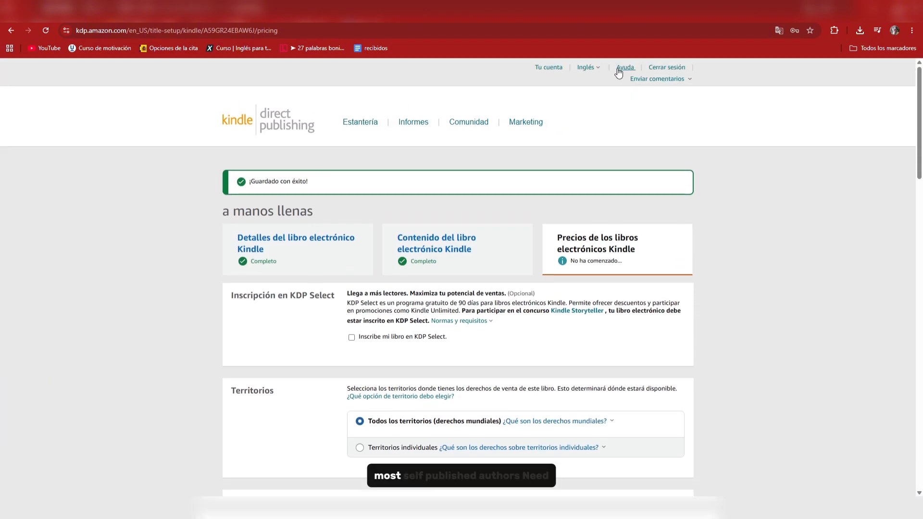
- Open the account settings and sign in by entering the two-step verification code
click(552, 68)
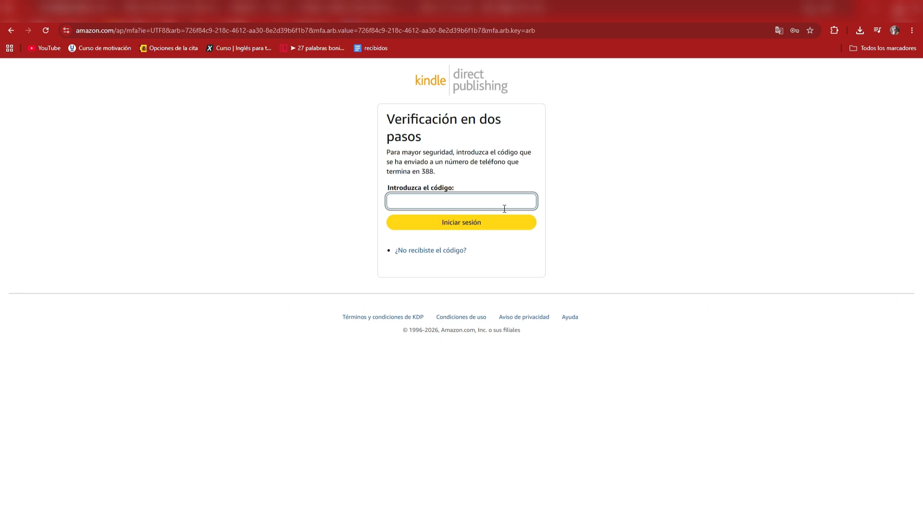
click(505, 223)
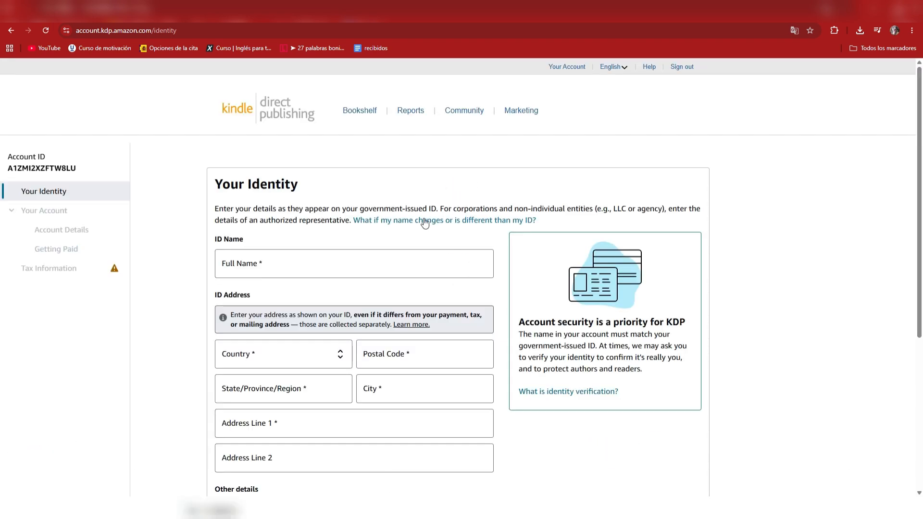
- Return to the Bookshelf and read the hardcover note on why to offer multiple formats
click(356, 118)
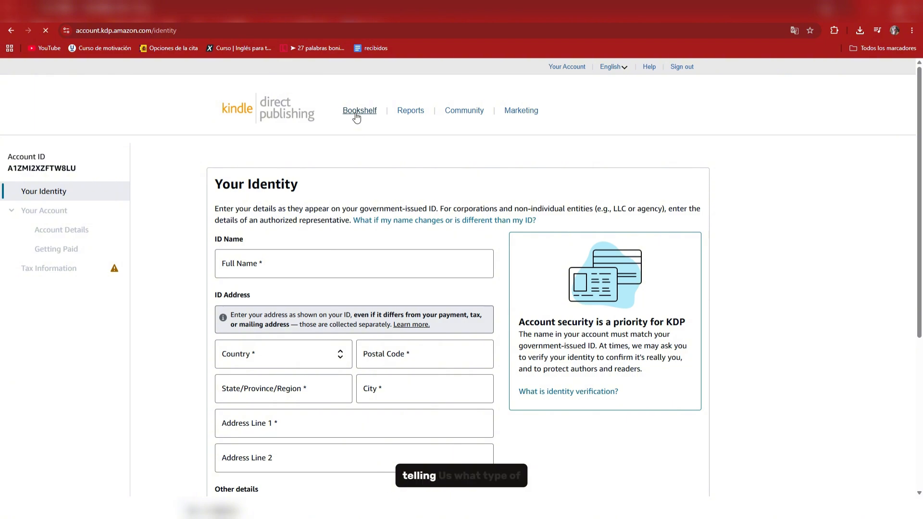
scroll(353, 116, down, 3)
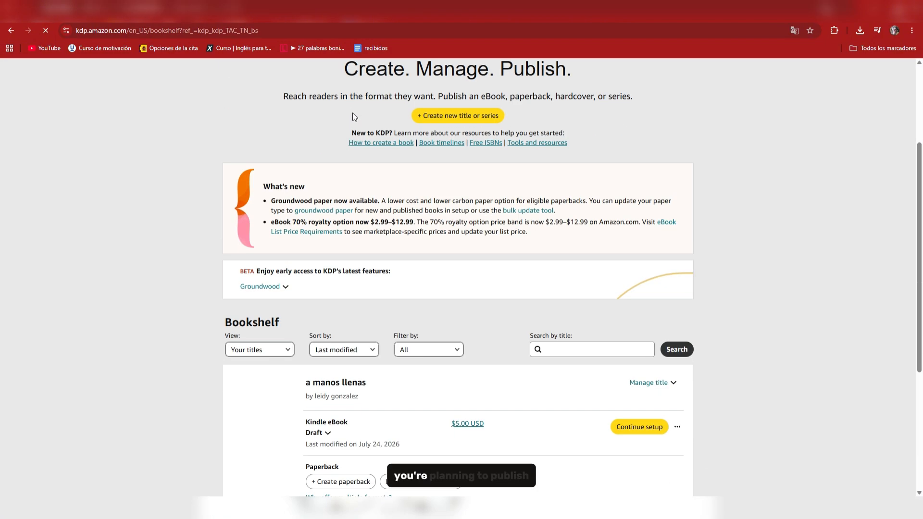
scroll(355, 117, down, 4)
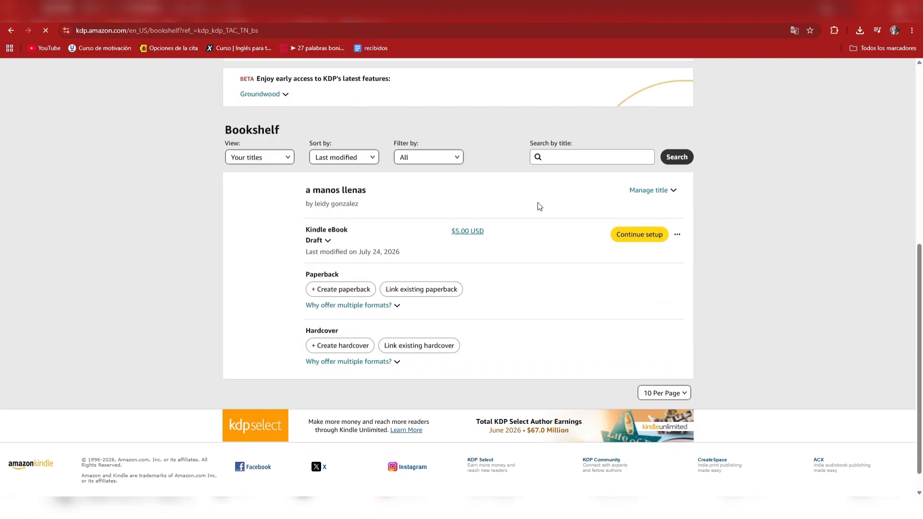
click(355, 364)
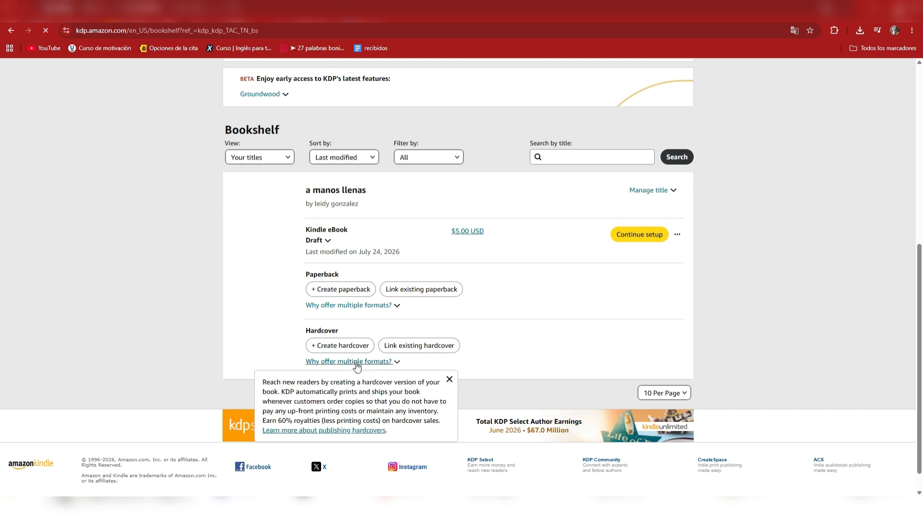
click(699, 301)
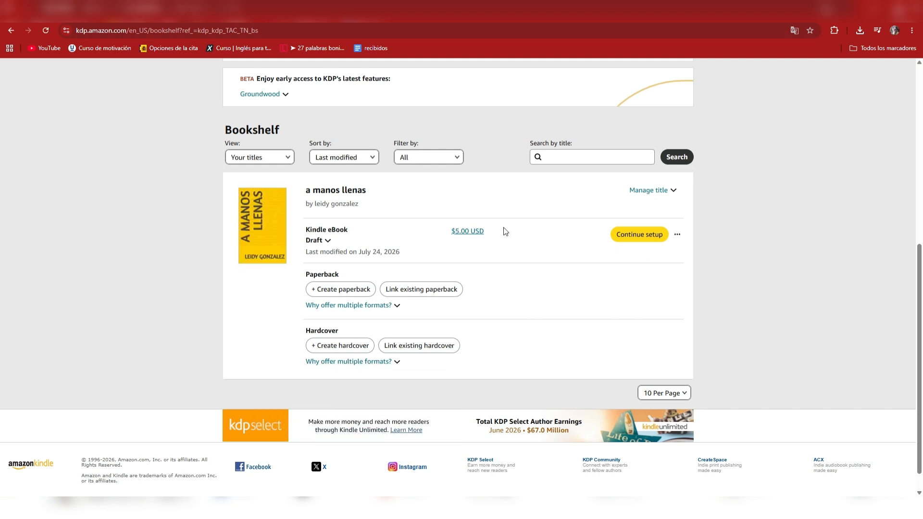